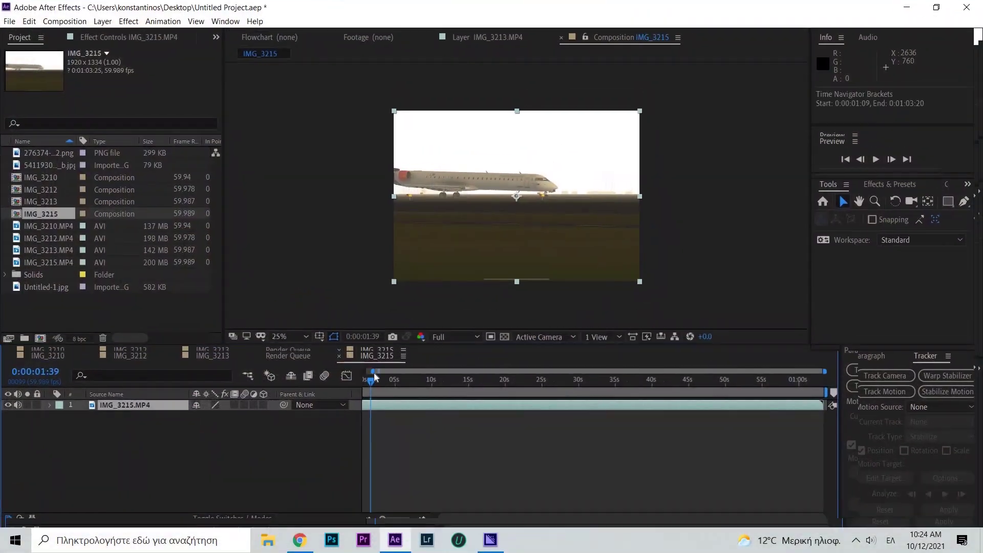
# Review the keyed airliner footage and move Lumetri Color above Color Key in the effect stack
pyautogui.moveTo(369, 377); pyautogui.dragTo(751, 378)
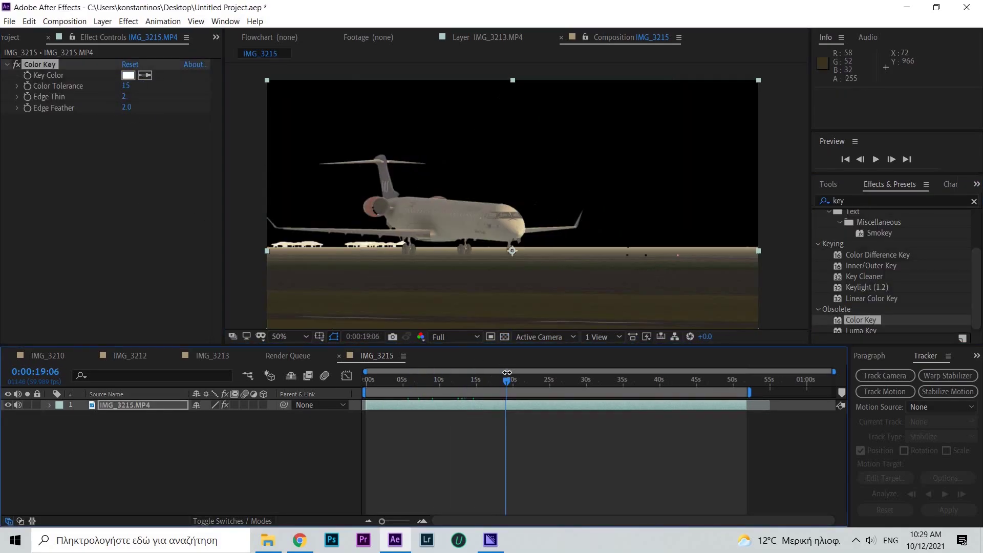
pyautogui.moveTo(505, 382); pyautogui.dragTo(392, 382)
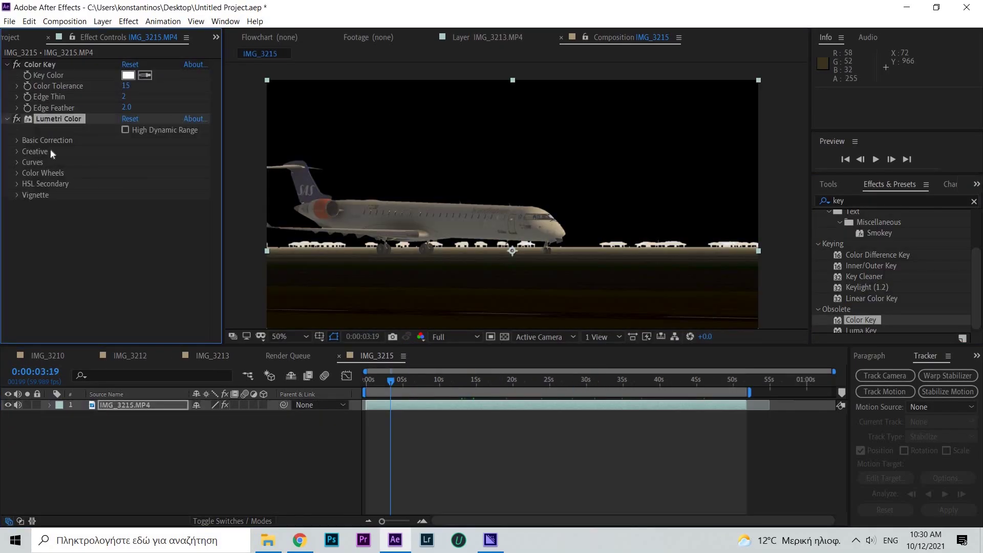
pyautogui.moveTo(51, 149); pyautogui.dragTo(57, 63)
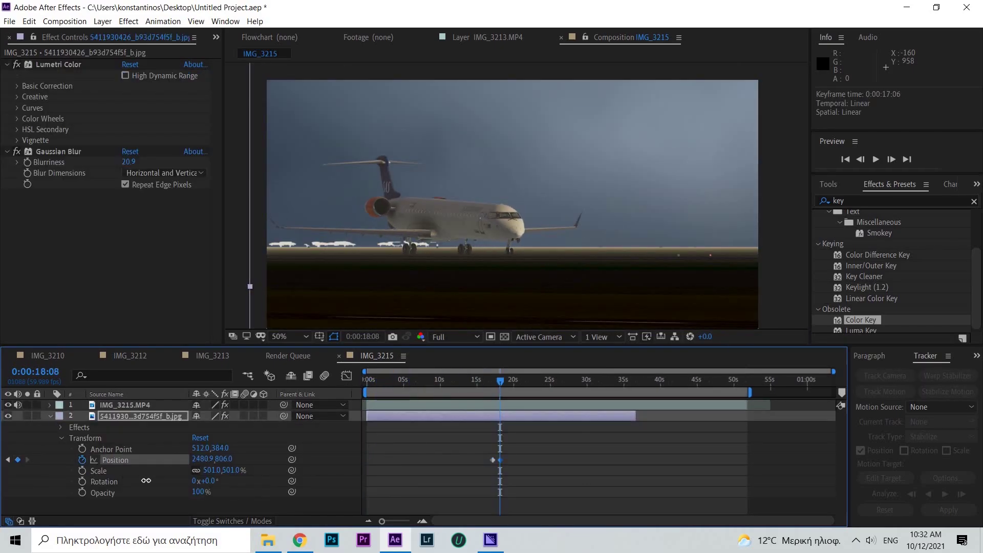
# Drag the cloud backdrop's Position value to animate its movement over time
pyautogui.moveTo(494, 382); pyautogui.dragTo(558, 387)
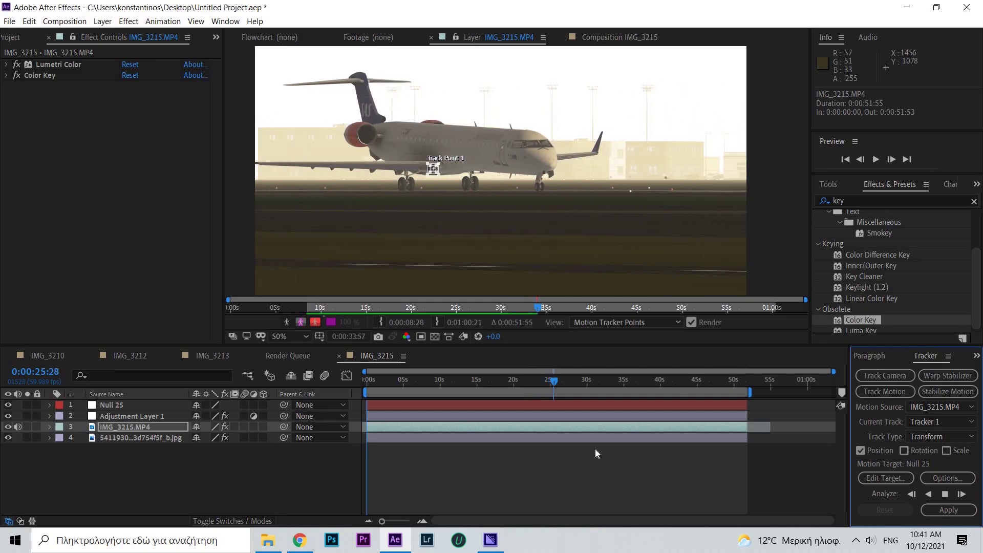
# Analyse Track Point 1 forward along the fuselage, pausing twice to inspect the track path
pyautogui.click(946, 496)
pyautogui.scroll(8, 604, 169)
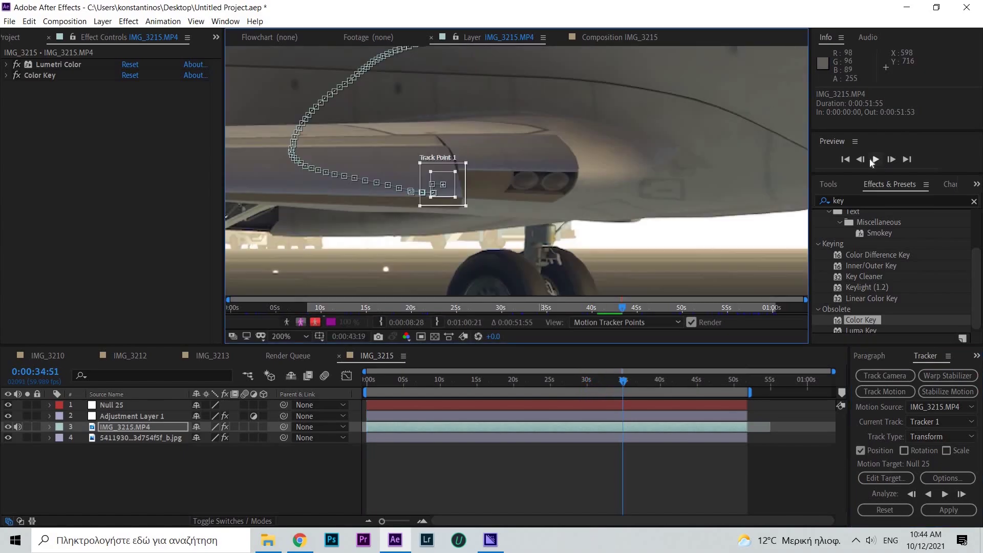
pyautogui.scroll(-6, 780, 126)
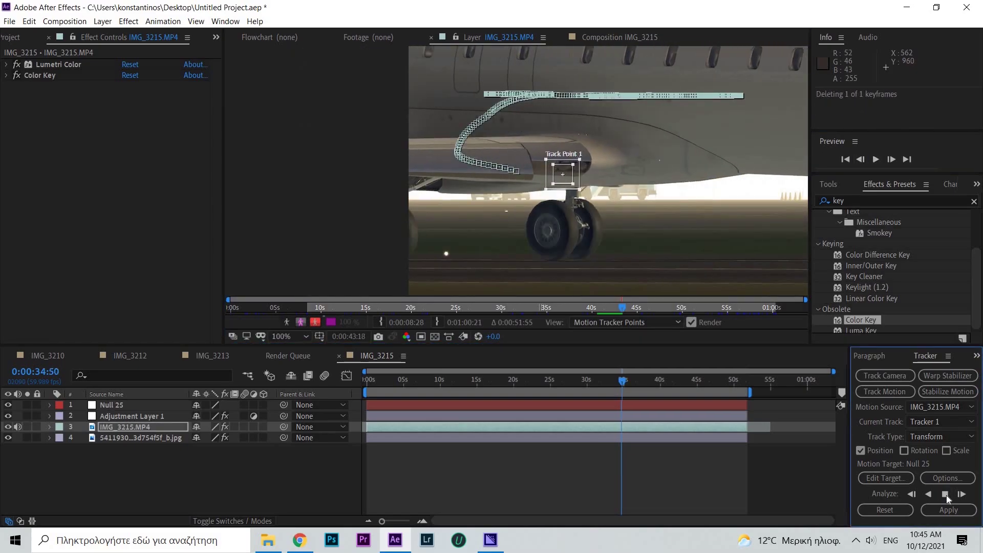
pyautogui.click(946, 494)
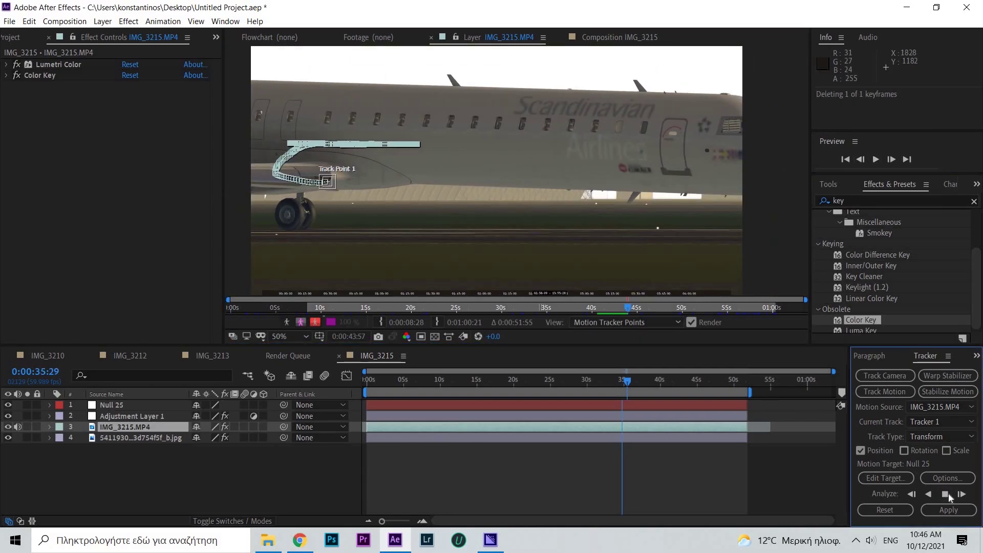
pyautogui.click(945, 494)
pyautogui.scroll(7, 734, 119)
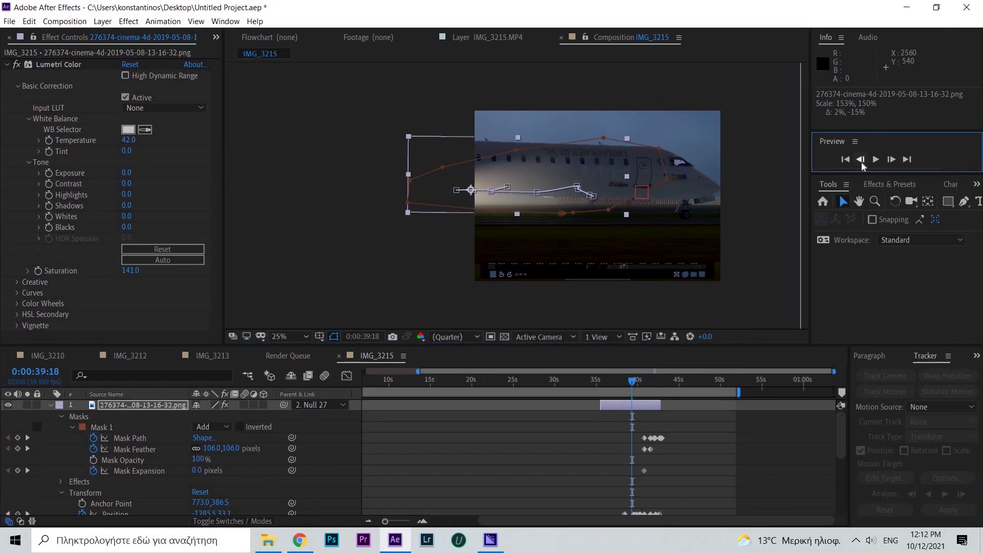
# Track the new point forward and apply its motion to the target null, checking the tail glow
pyautogui.click(860, 160)
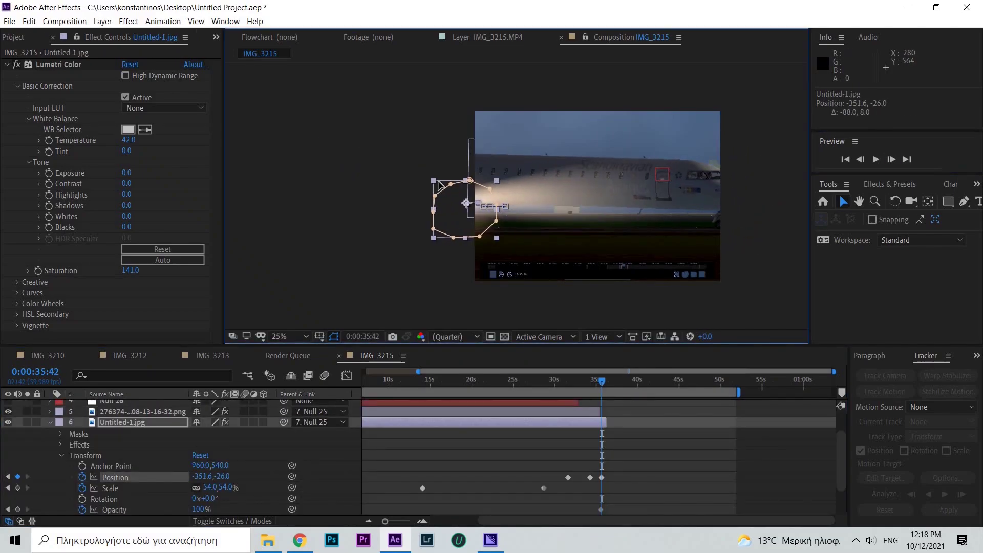
pyautogui.click(946, 494)
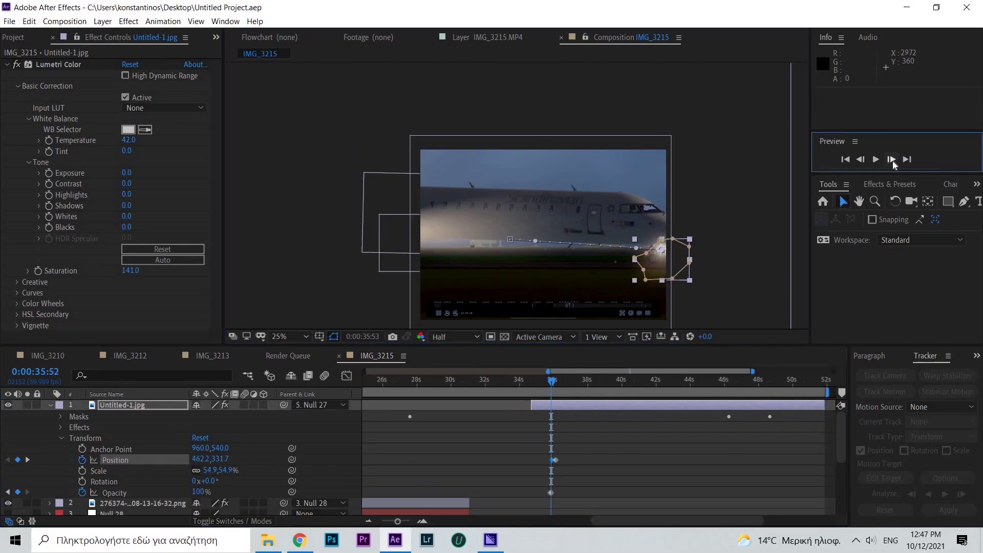
pyautogui.click(892, 159)
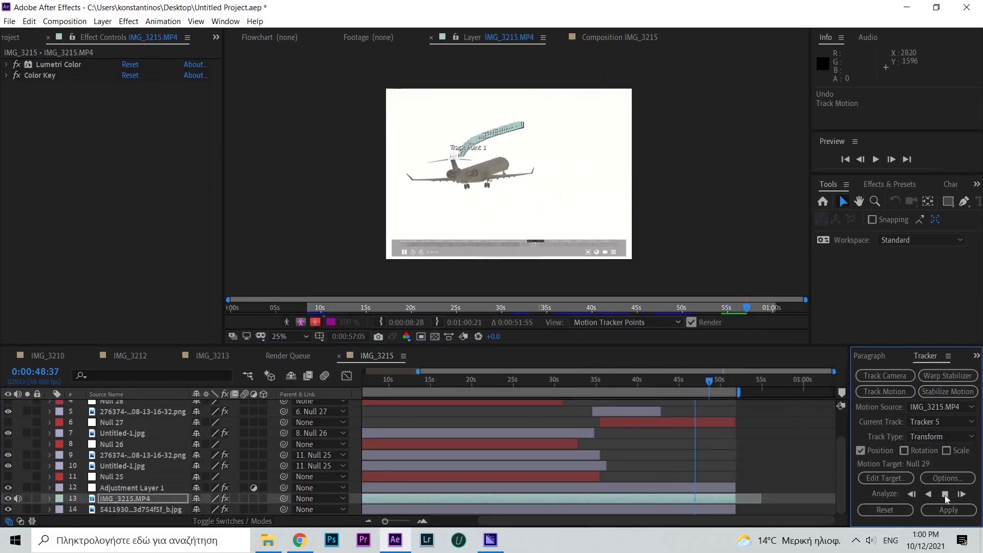
pyautogui.click(949, 510)
pyautogui.click(567, 332)
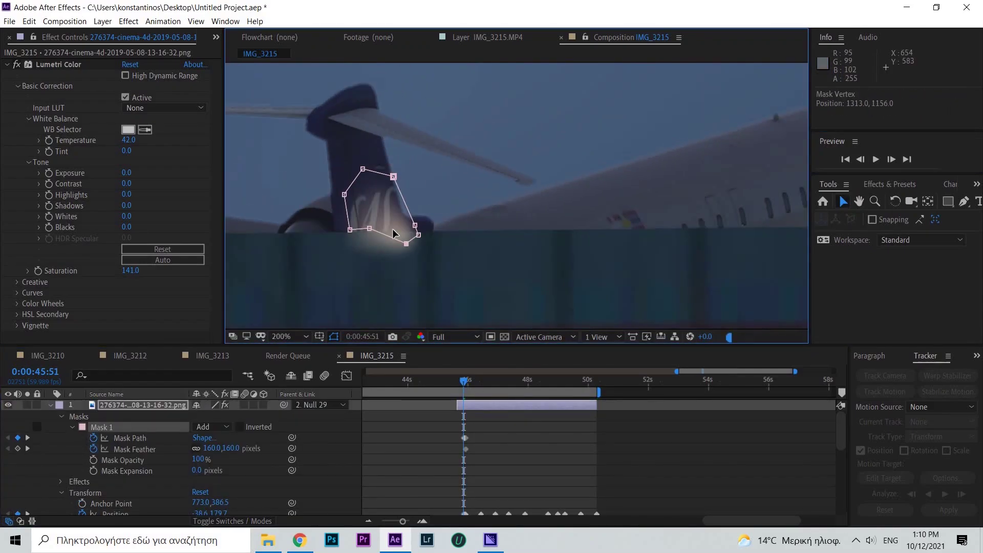
pyautogui.click(862, 160)
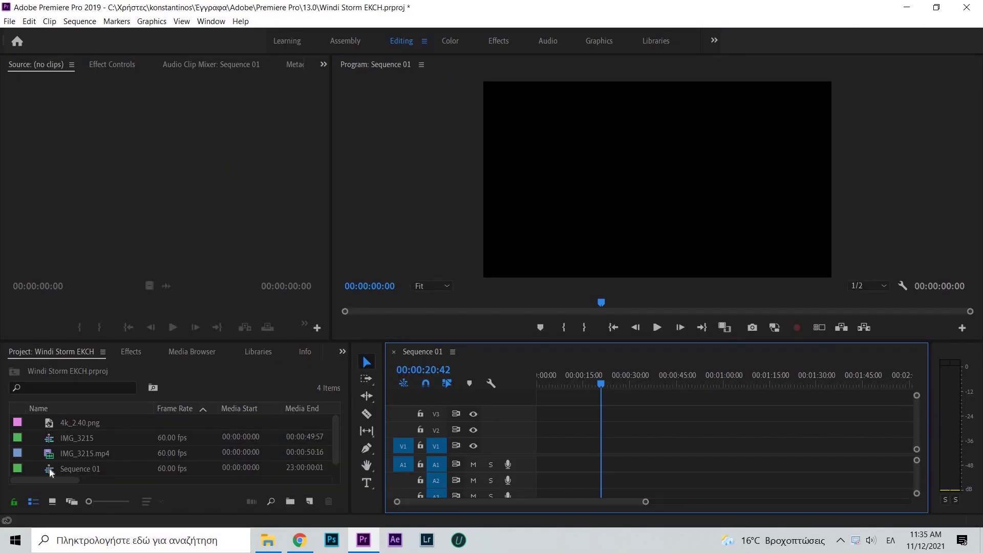
# Place IMG_3215.mp4 on V1 and the 4k_2.40.png letterbox on V3 in Sequence 01
pyautogui.doubleClick(76, 454)
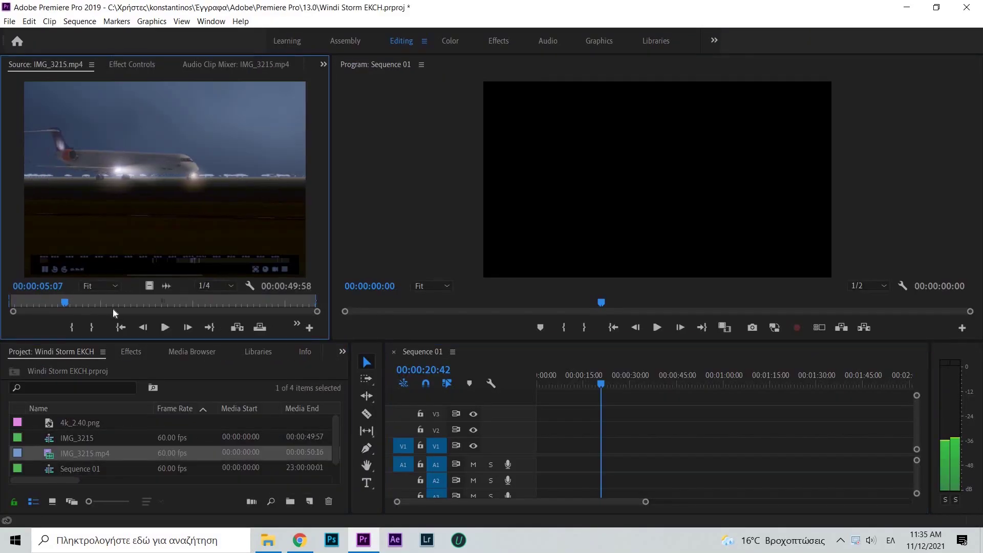
pyautogui.moveTo(166, 286); pyautogui.dragTo(640, 457)
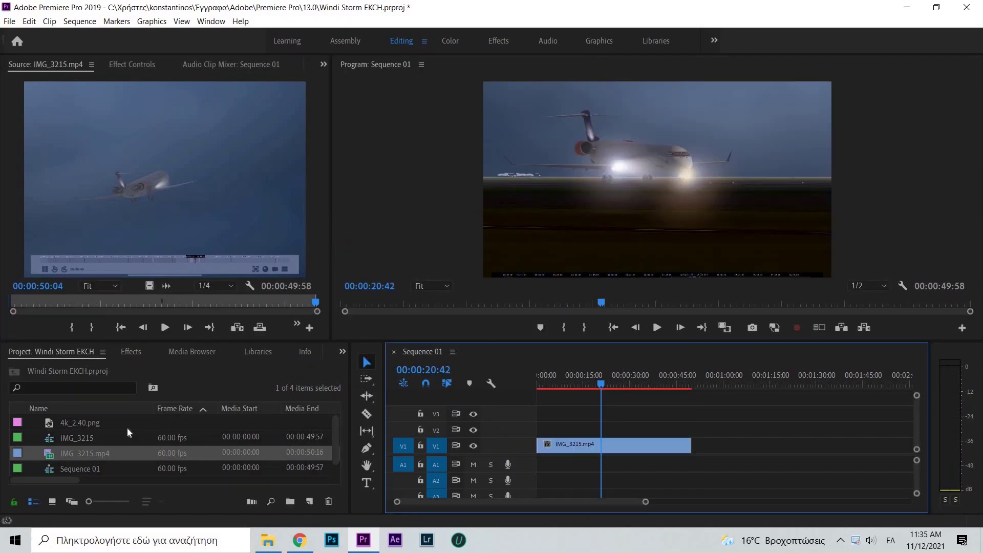
pyautogui.moveTo(106, 424); pyautogui.dragTo(553, 413)
pyautogui.click(666, 413)
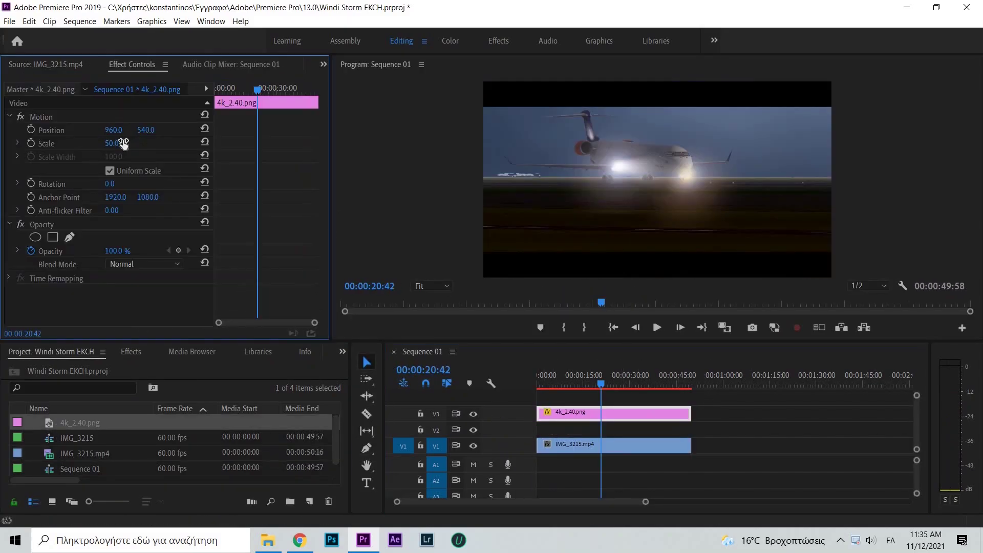
pyautogui.click(615, 446)
# Keyframe IMG_3215.mp4's Position from Y 694 near the start to Y 739 around 37 seconds
pyautogui.click(543, 375)
pyautogui.moveTo(146, 130); pyautogui.dragTo(141, 130)
pyautogui.click(31, 129)
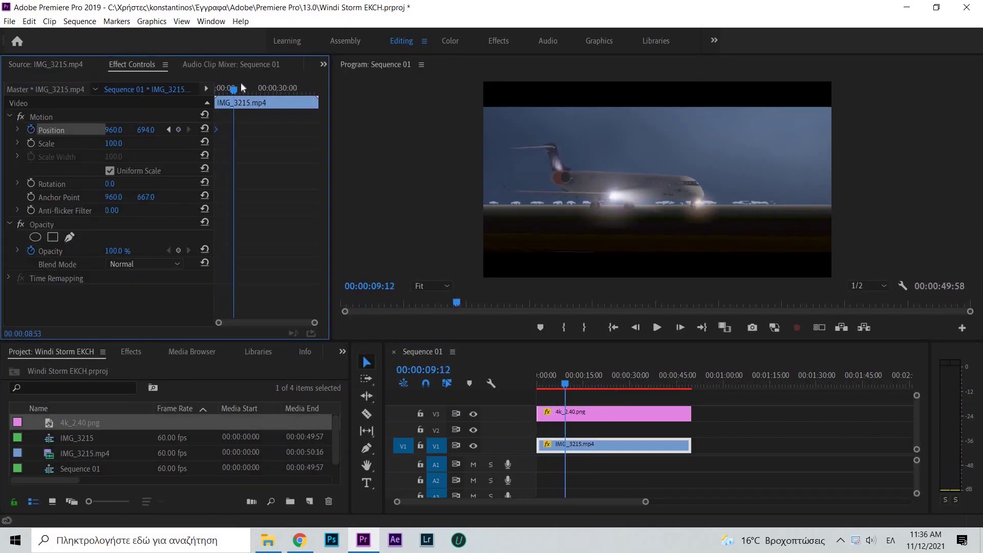
pyautogui.click(644, 382)
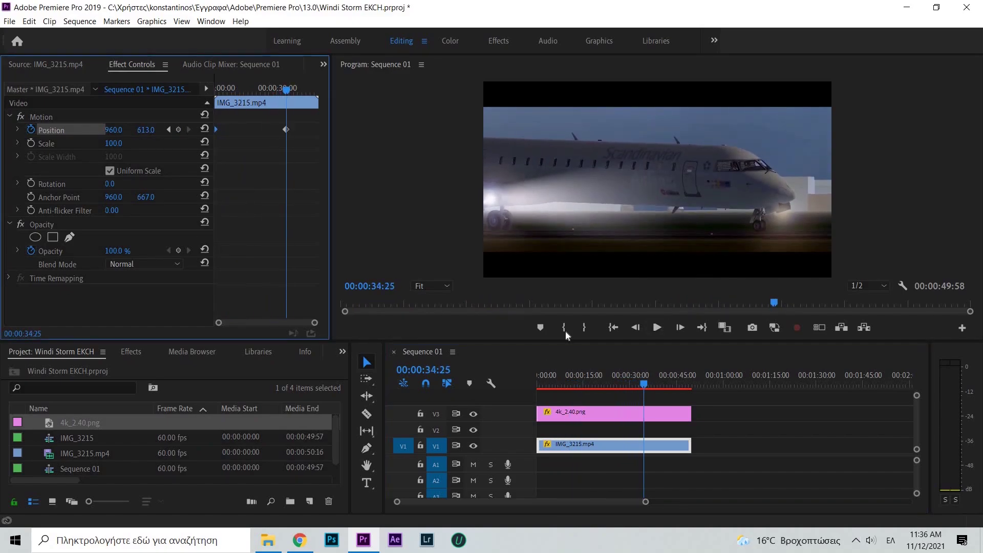
pyautogui.click(654, 383)
pyautogui.moveTo(146, 130); pyautogui.dragTo(179, 130)
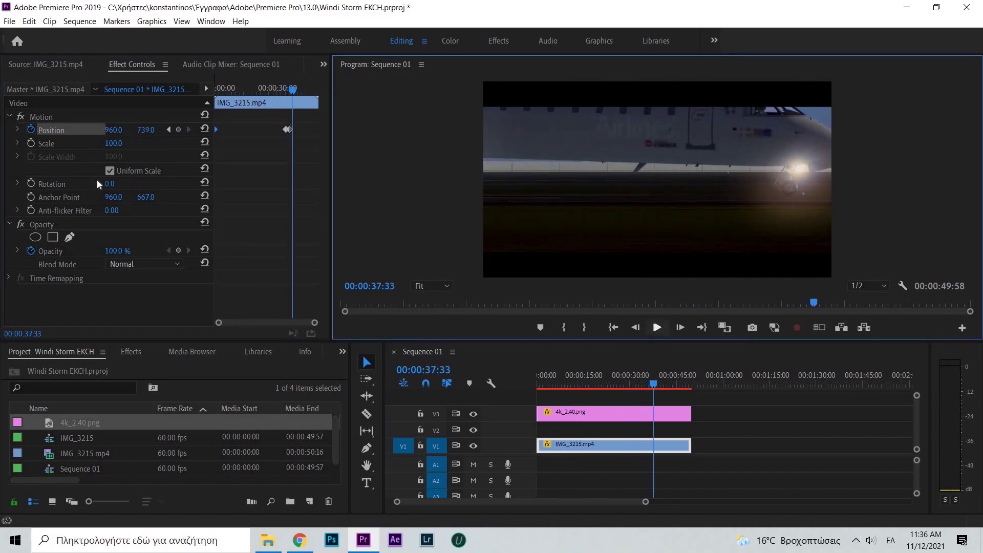
pyautogui.press('space')
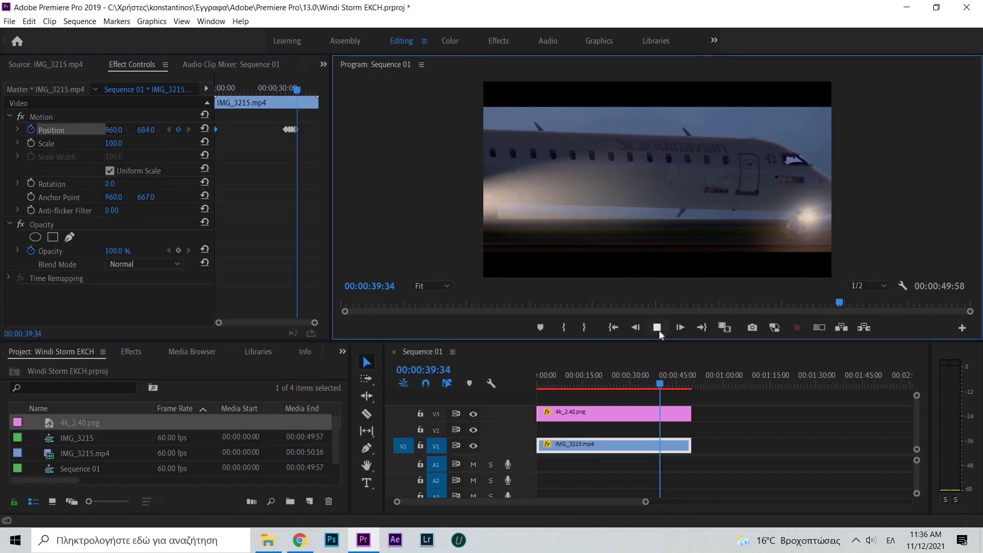
pyautogui.click(659, 331)
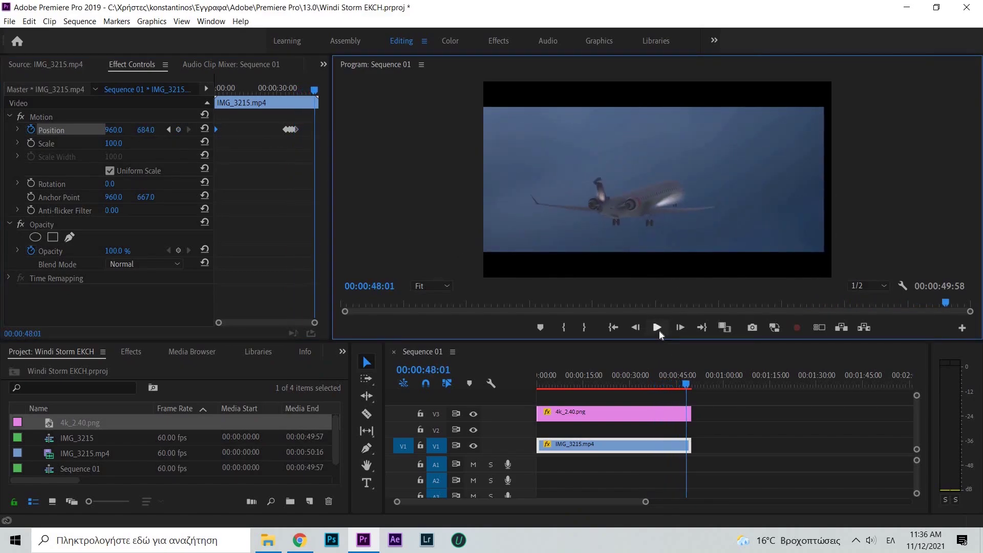
# Set the clip's Scale to 115 and save the project
pyautogui.click(113, 143)
pyautogui.write('115')
pyautogui.press('Return')
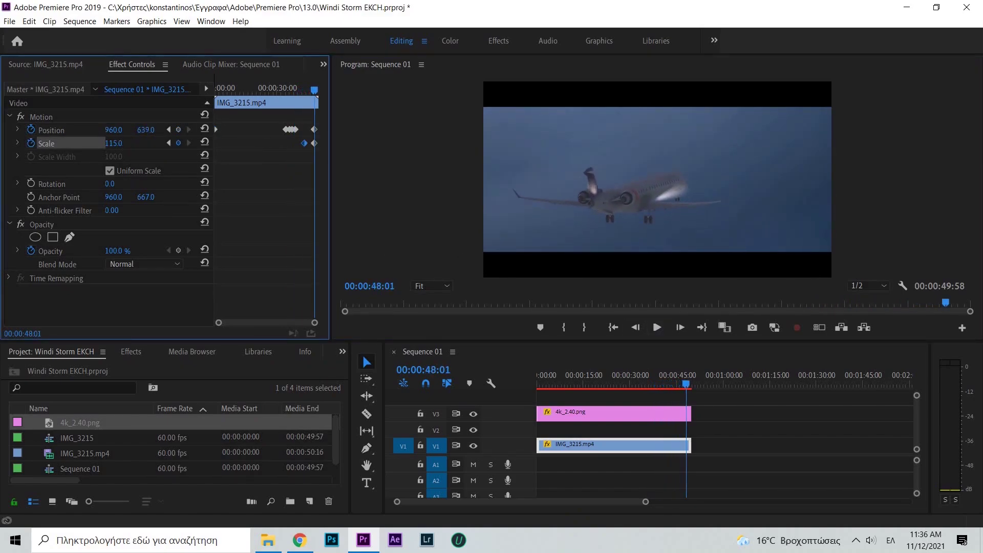
pyautogui.hotkey('ctrl', 's')
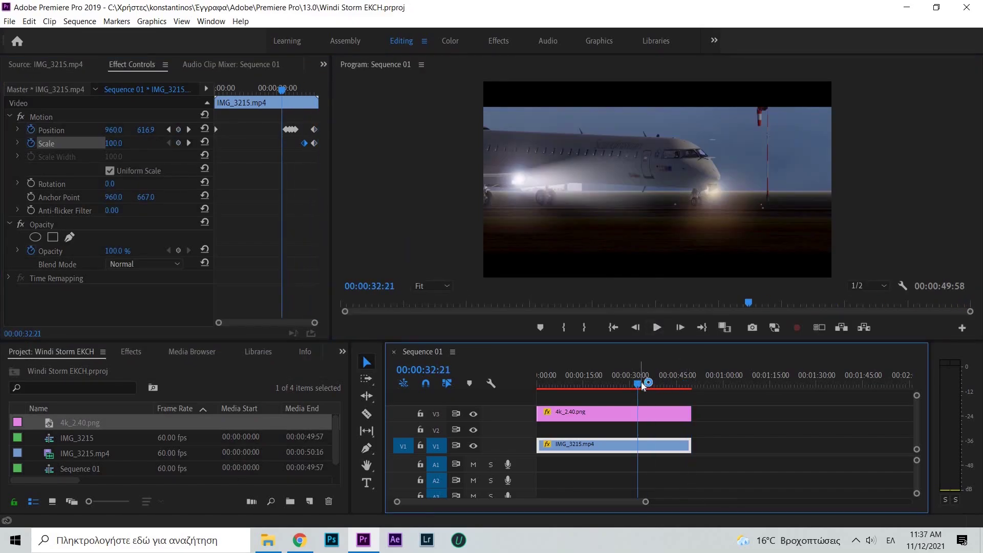